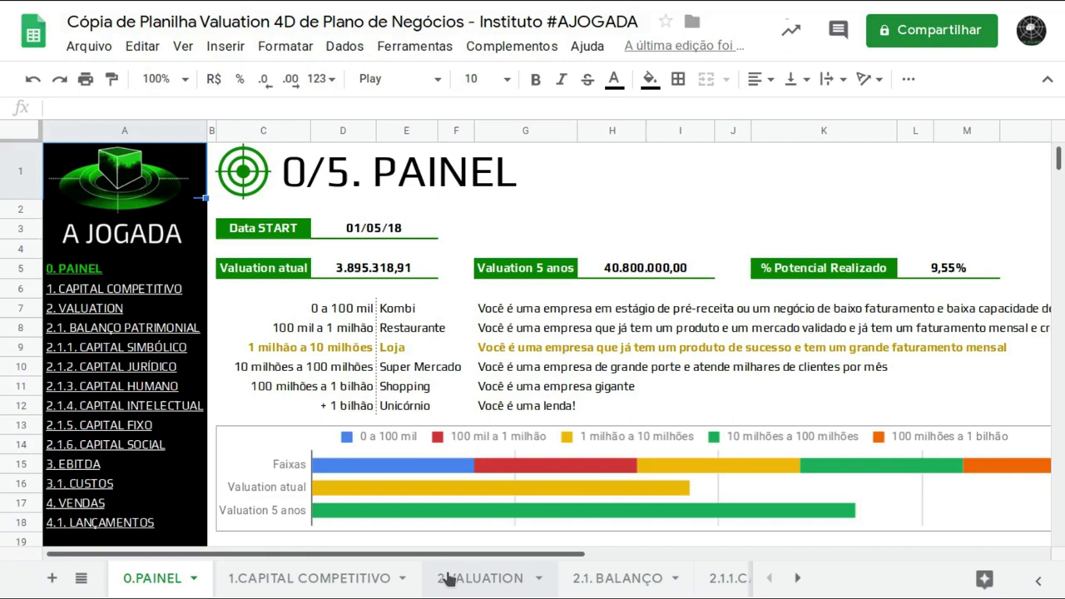
- Open the 4.1 LANÇAMENTOS sheet and look through its dated sales entries
scroll(447, 578, "down", 10)
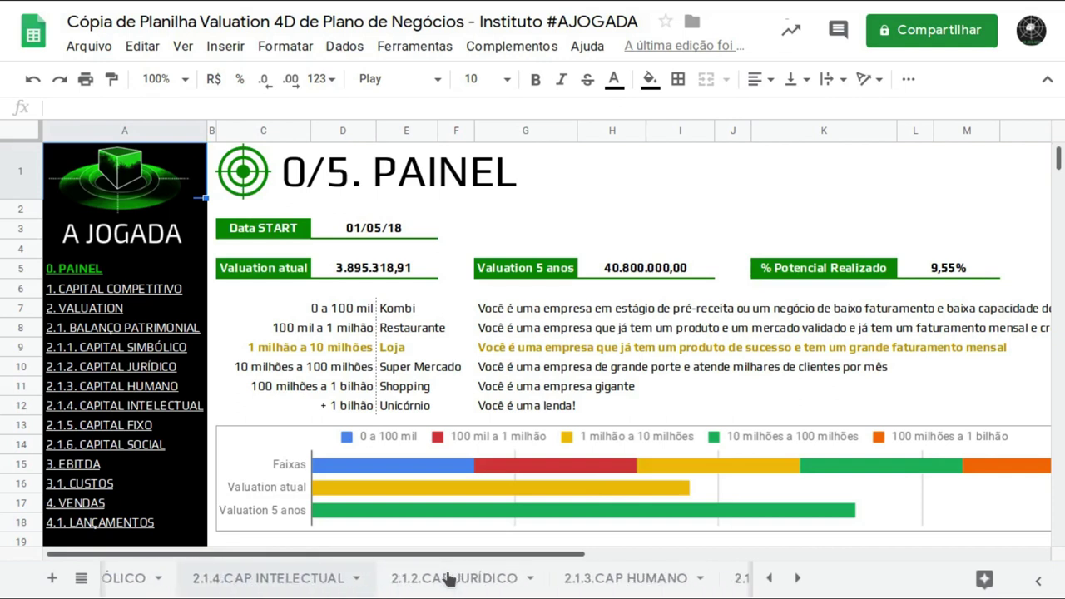
scroll(446, 577, "down", 10)
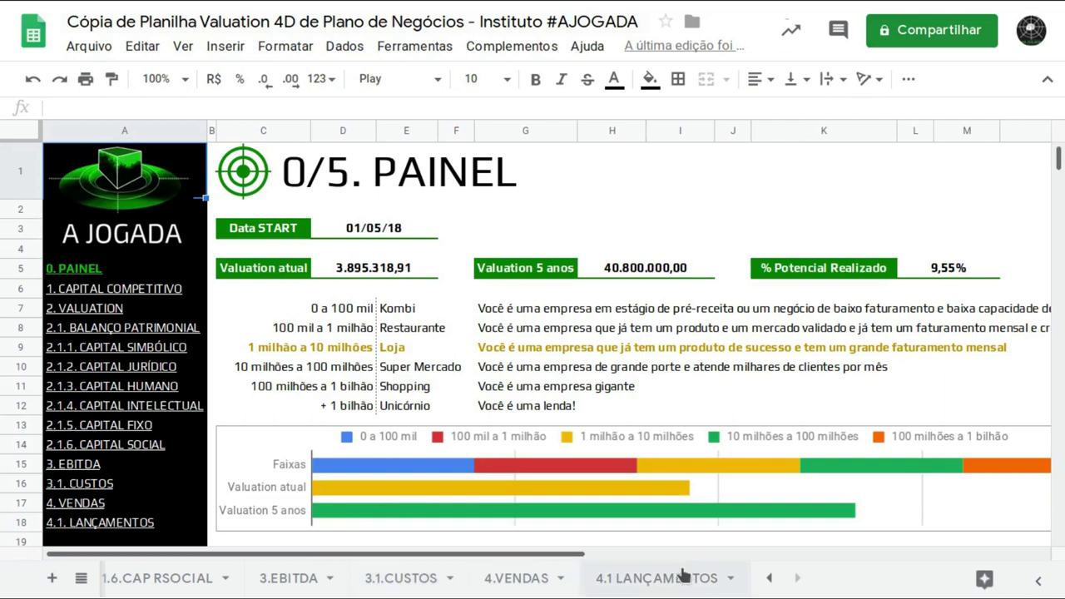
left_click(669, 585)
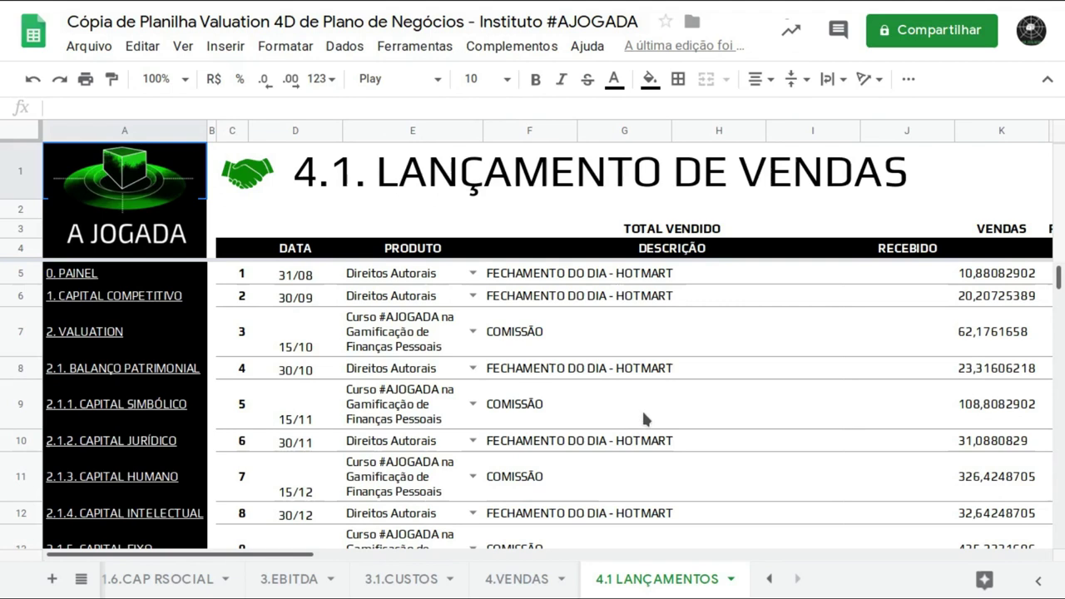
scroll(643, 414, "down", 10)
scroll(643, 414, "up", 10)
- View the 4.VENDAS, 3.1.CUSTOS and 3.EBITDA sheets one after another to examine the sales, cost and earnings tables
left_click(509, 580)
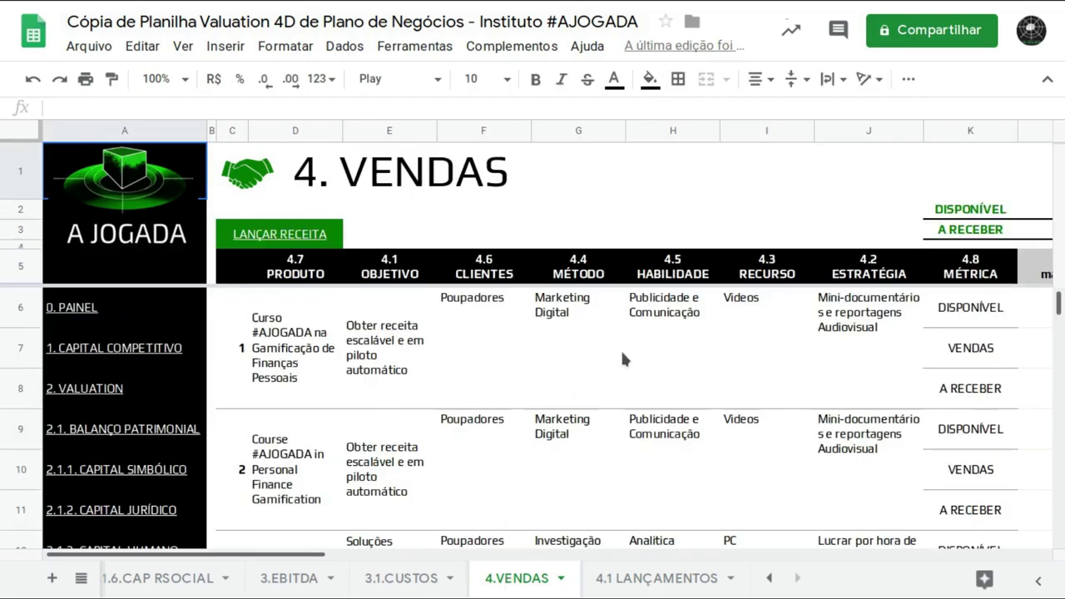
left_click(378, 574)
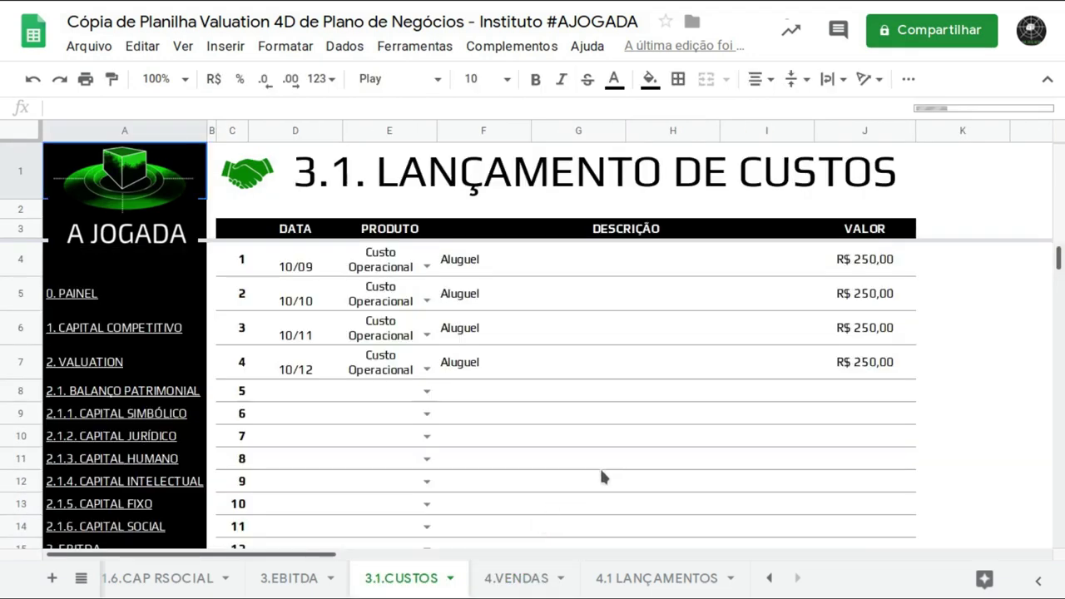
left_click(292, 580)
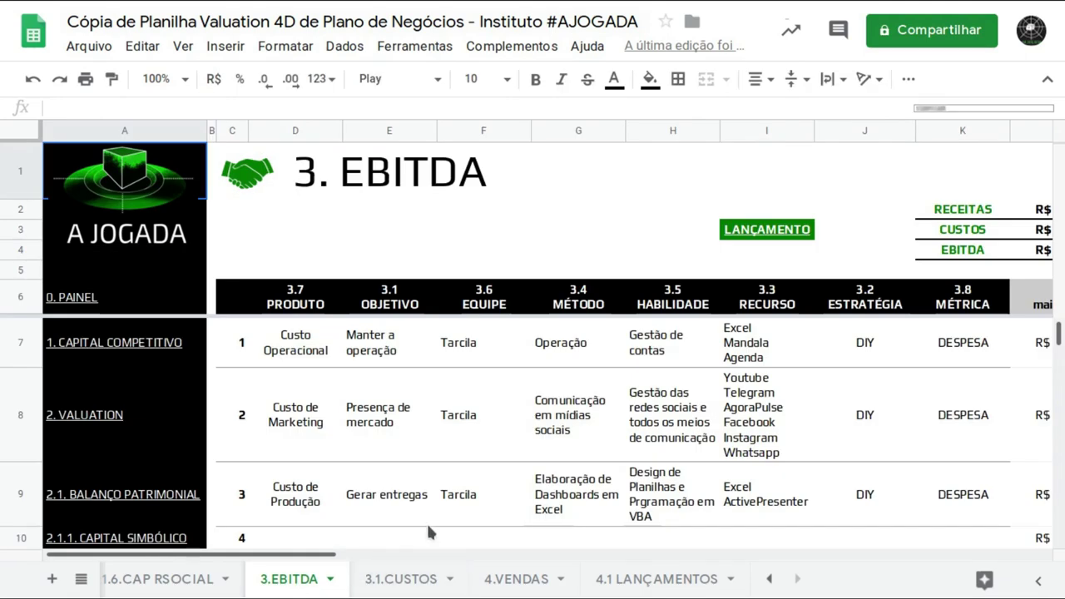
- Compare the 2.1.6.CAP RSOCIAL sheet with 3.EBITDA, finishing on the social capital sheet
left_click(165, 587)
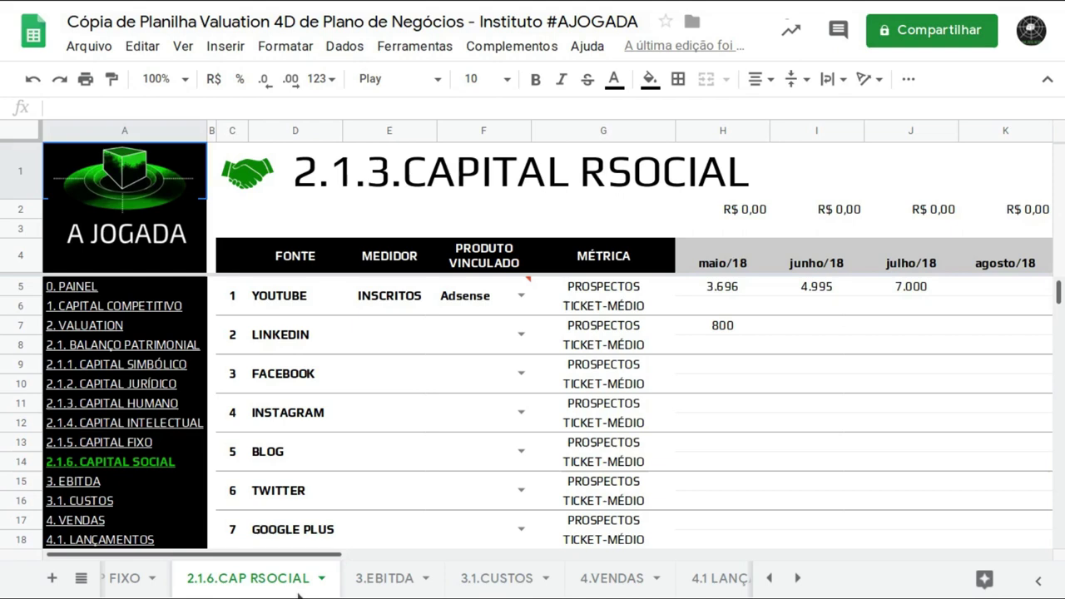
left_click(394, 588)
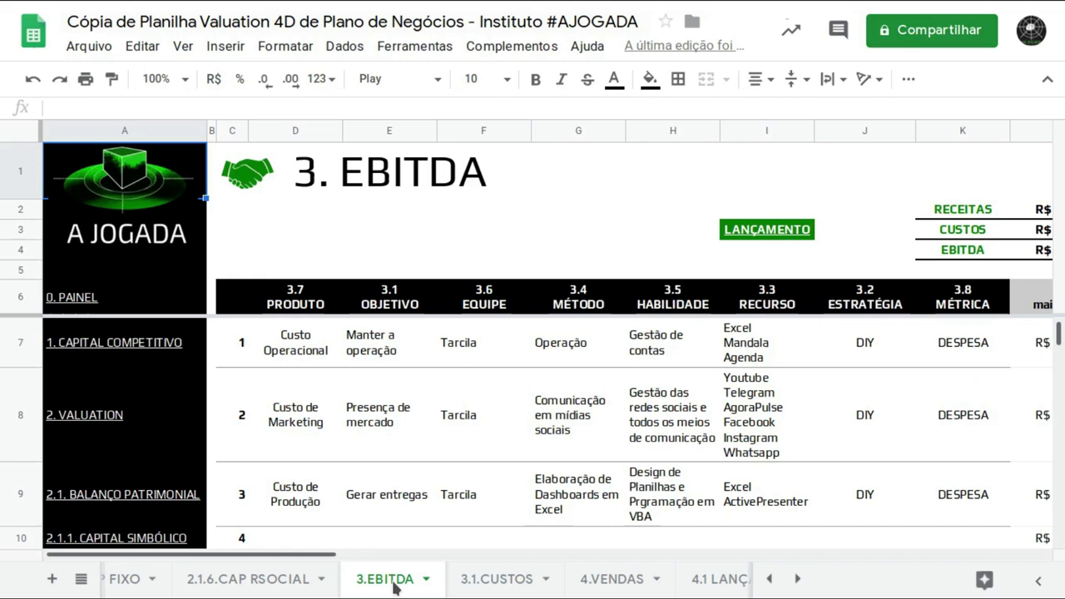
left_click(247, 582)
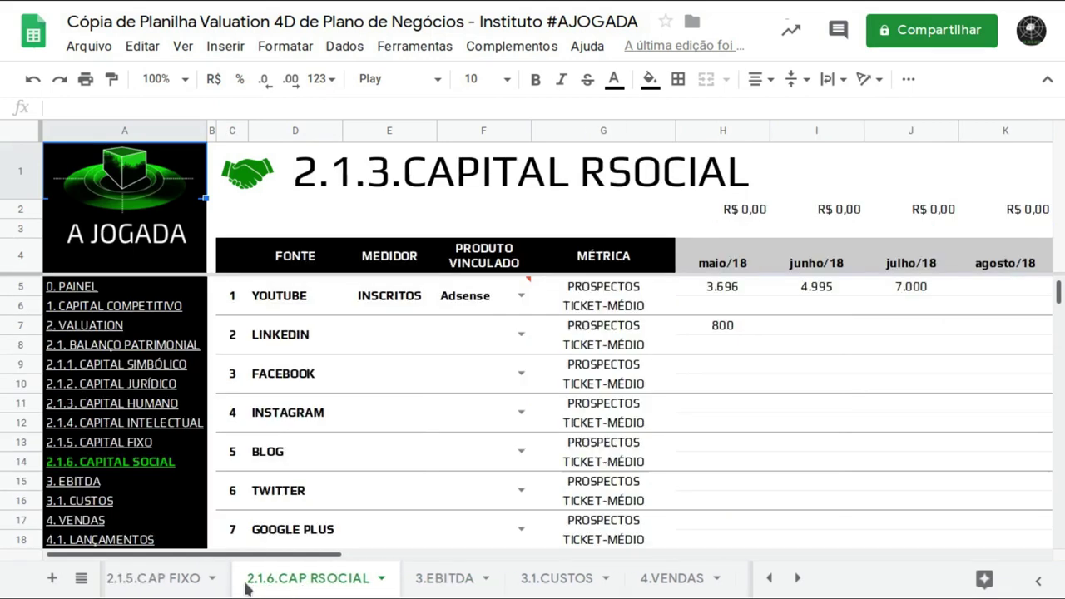
- Examine the asset list in the 2.1.5.CAP FIXO sheet and the partner roles in 2.1.3.CAP HUMANO
scroll(246, 589, "left", 3)
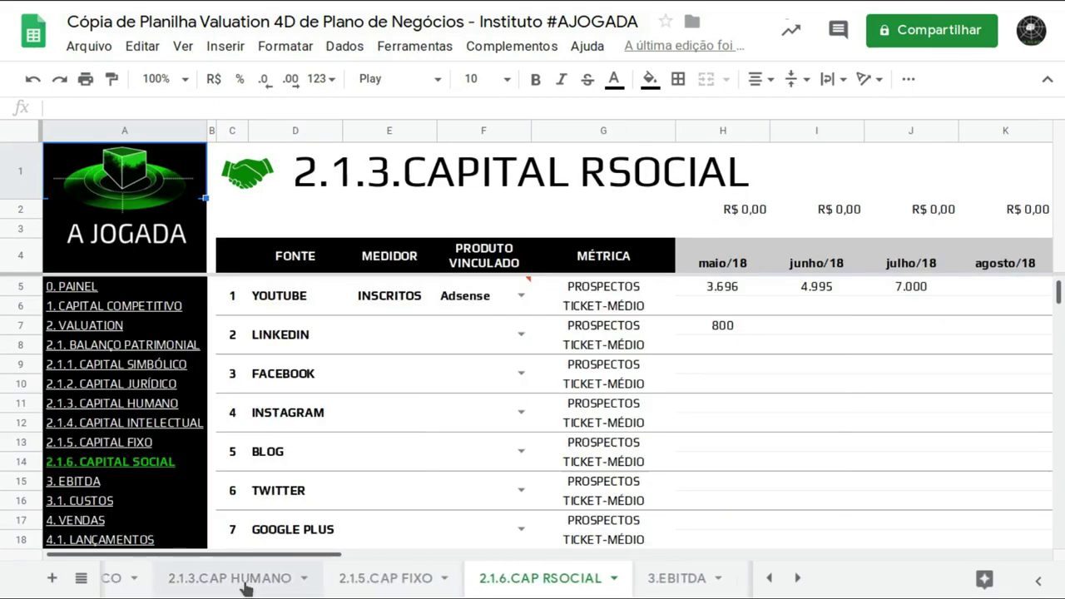
scroll(233, 586, "left", 2)
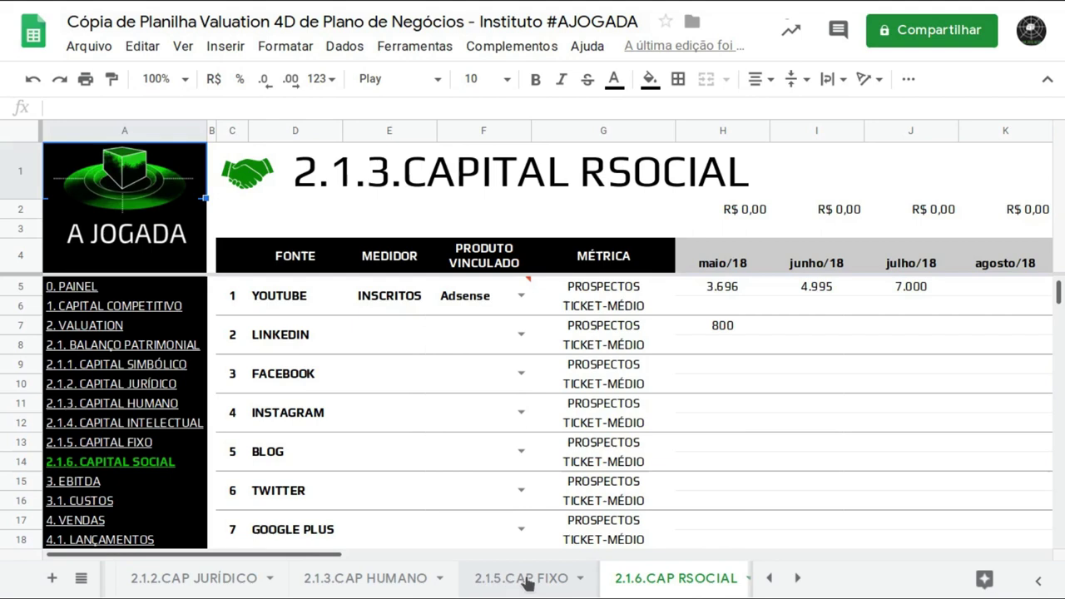
left_click(524, 580)
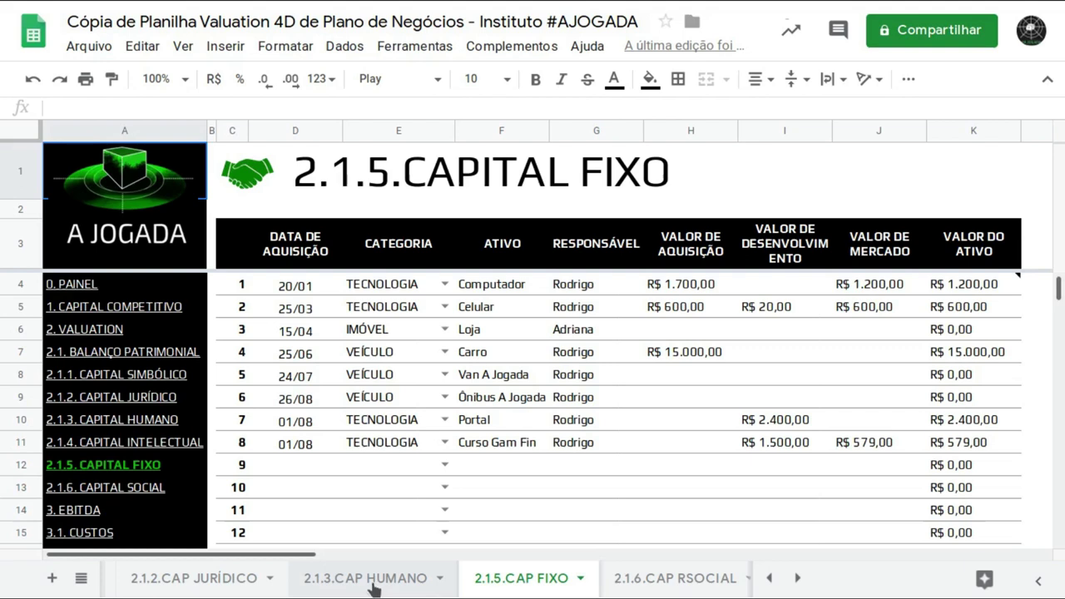
left_click(371, 585)
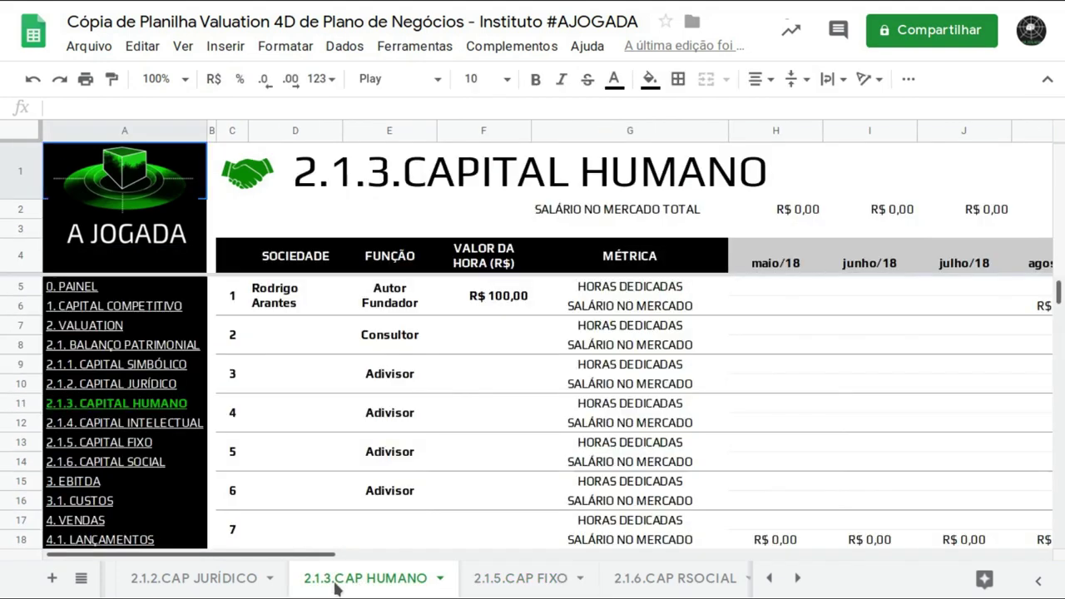
- Examine the legal documents in the 2.1.2.CAP JURÍDICO sheet and the patents and works in 2.1.4.CAP INTELECTUAL
left_click(206, 585)
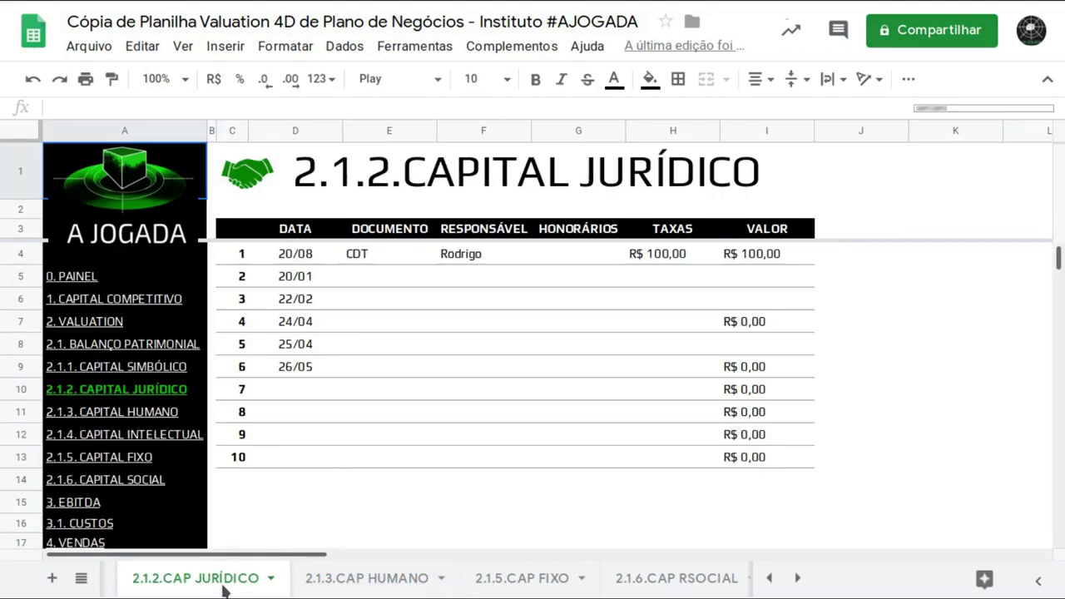
scroll(223, 587, "up", 3)
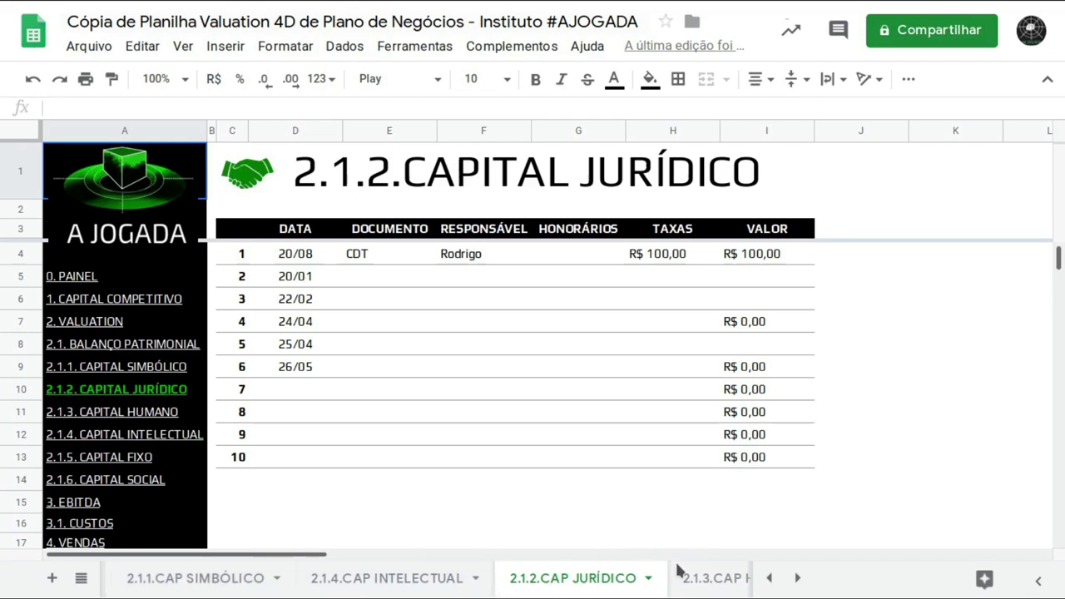
left_click(430, 582)
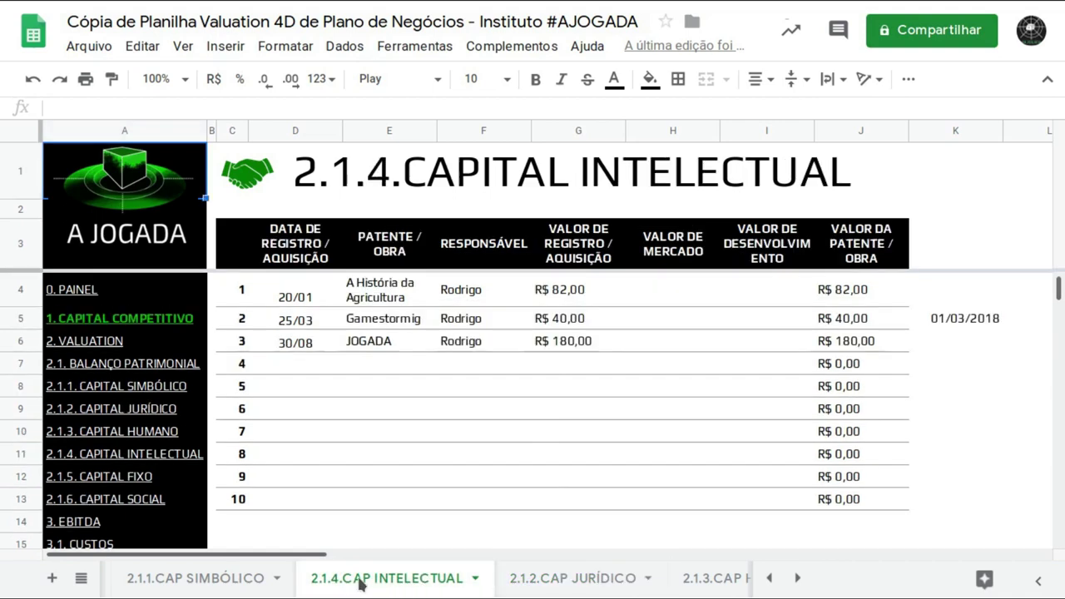
- Open the 2.1.1.CAP SIMBÓLICO sheet to view the registered brands and their values
scroll(231, 579, "up", 3)
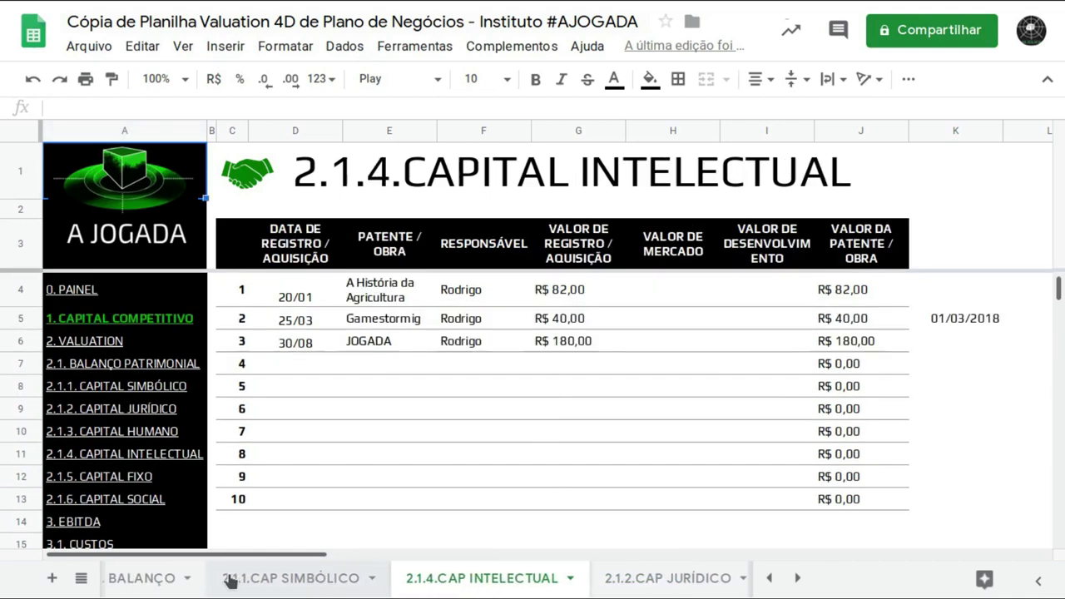
scroll(312, 582, "up", 3)
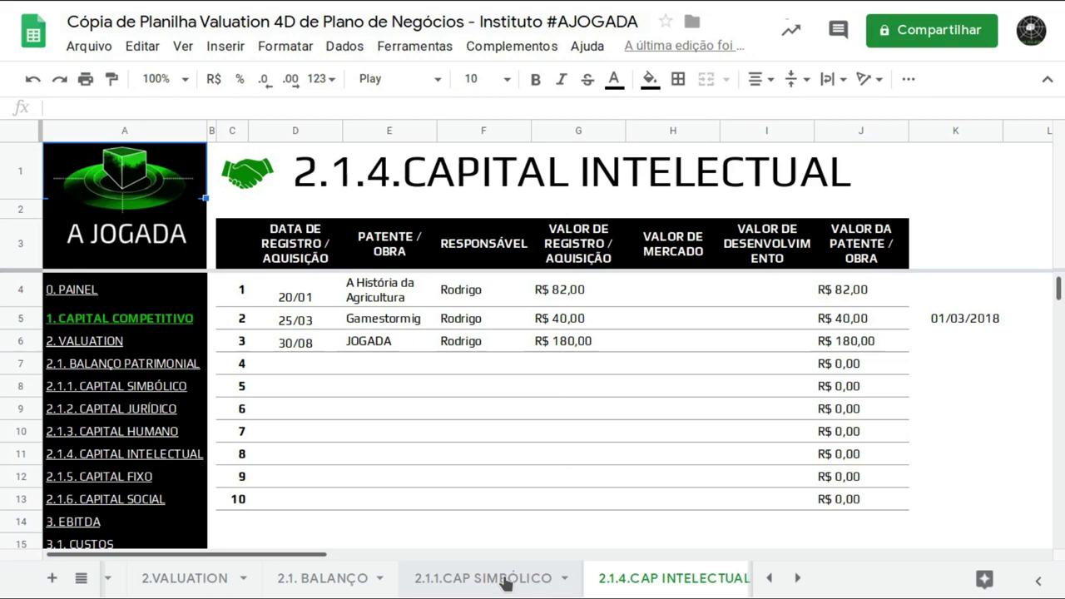
left_click(505, 581)
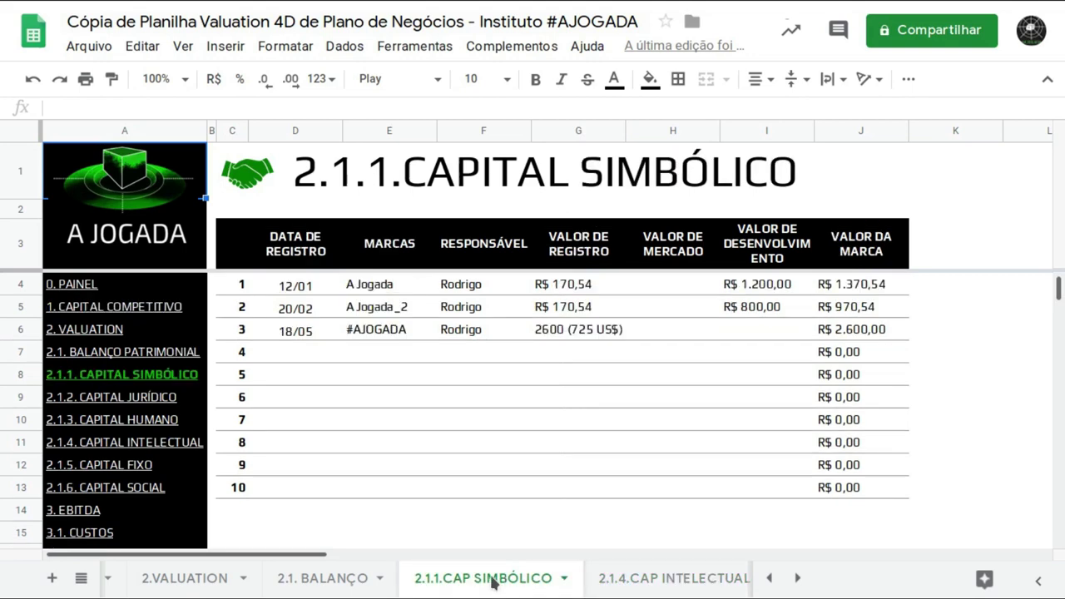
- Open the 2.1. BALANÇO sheet and review its asset and liability rows, from current assets down to the non-current liabilities
left_click(314, 580)
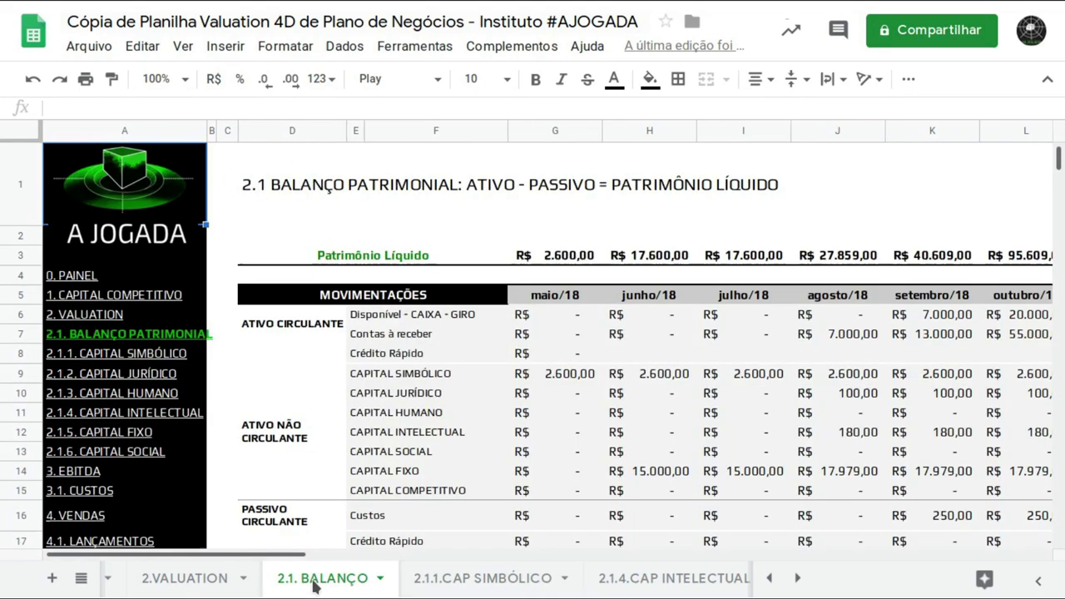
scroll(315, 580, "left", 5)
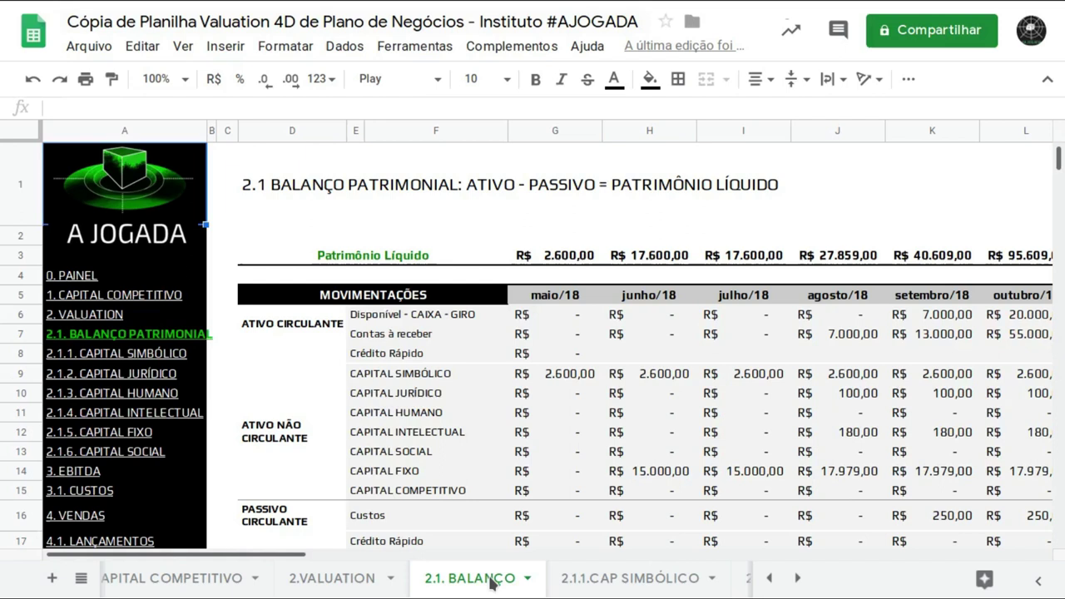
scroll(557, 479, "down", 4)
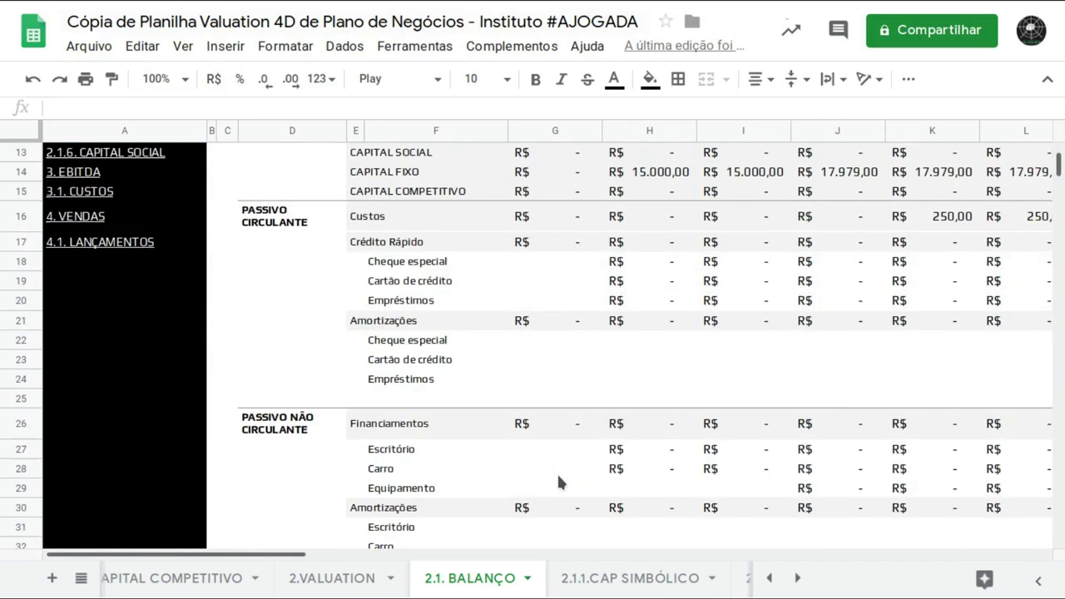
scroll(558, 482, "down", 3)
scroll(559, 483, "up", 4)
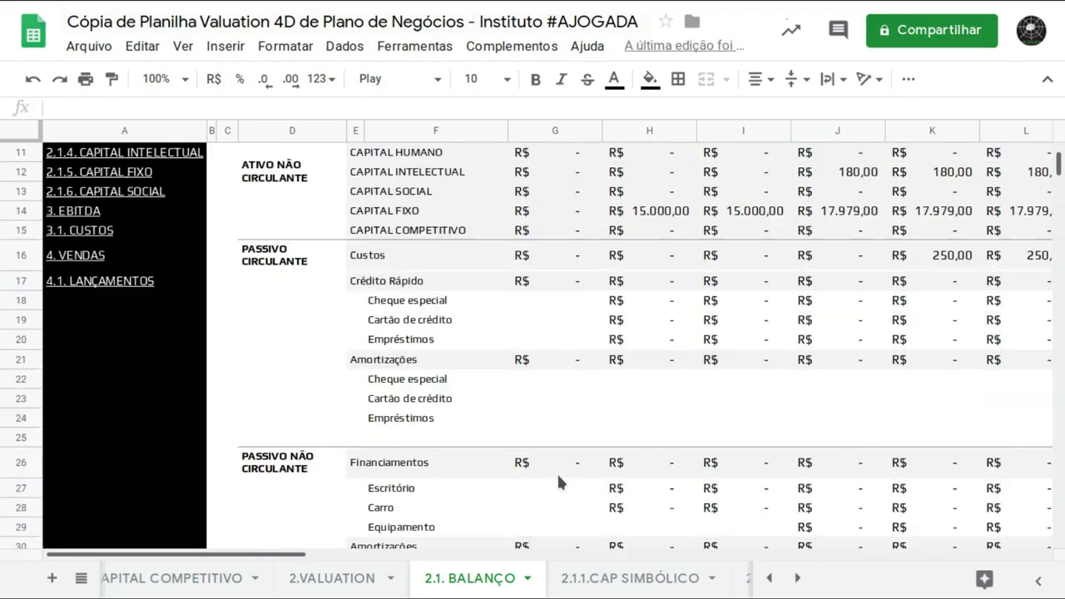
scroll(558, 480, "up", 4)
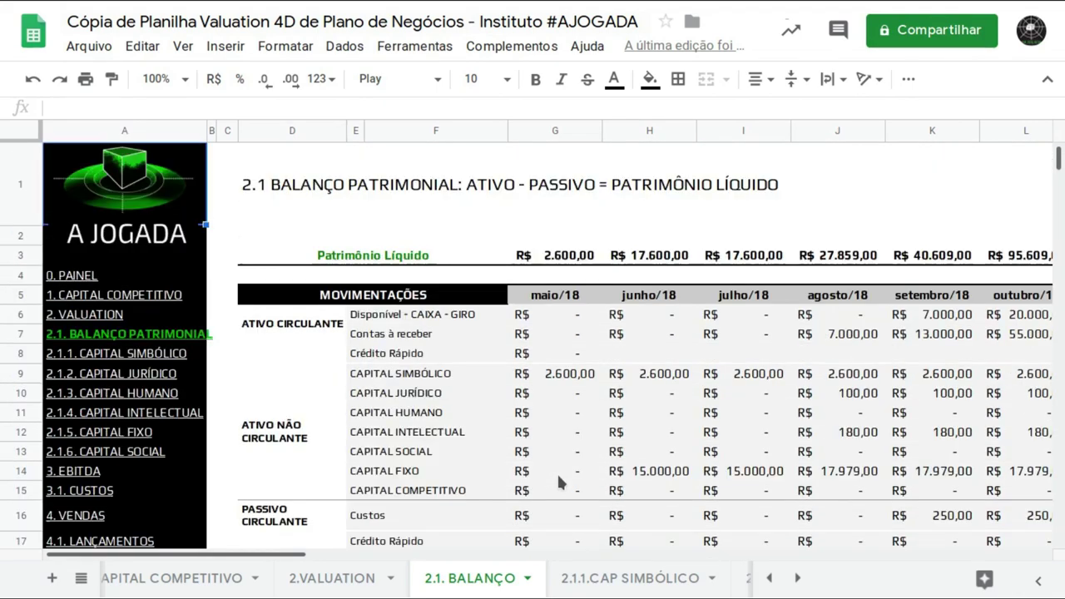
scroll(558, 481, "down", 6)
scroll(558, 482, "up", 5)
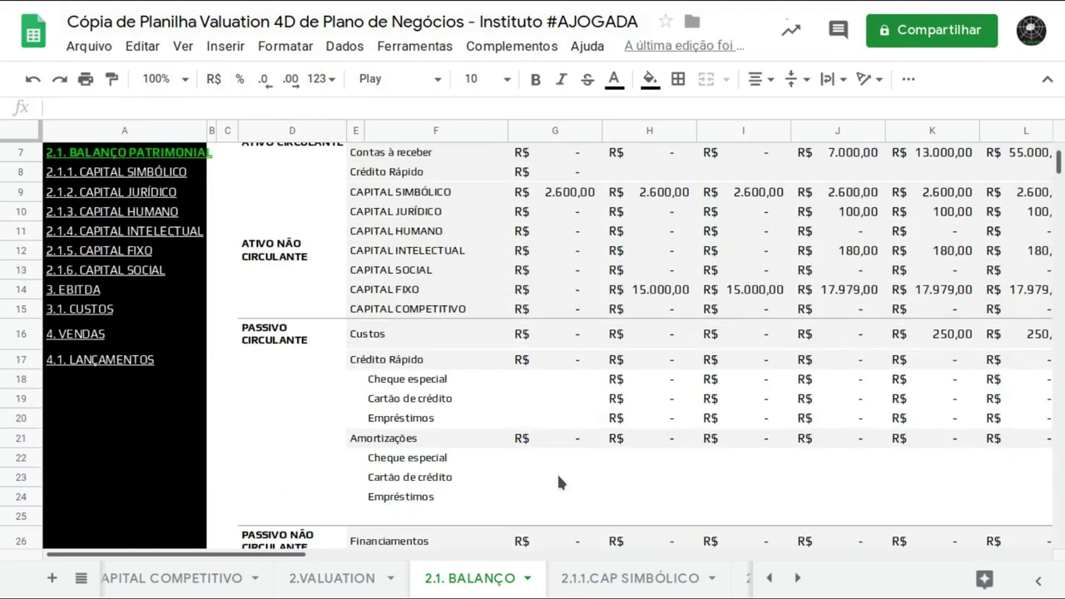
scroll(560, 483, "down", 3)
scroll(560, 482, "up", 3)
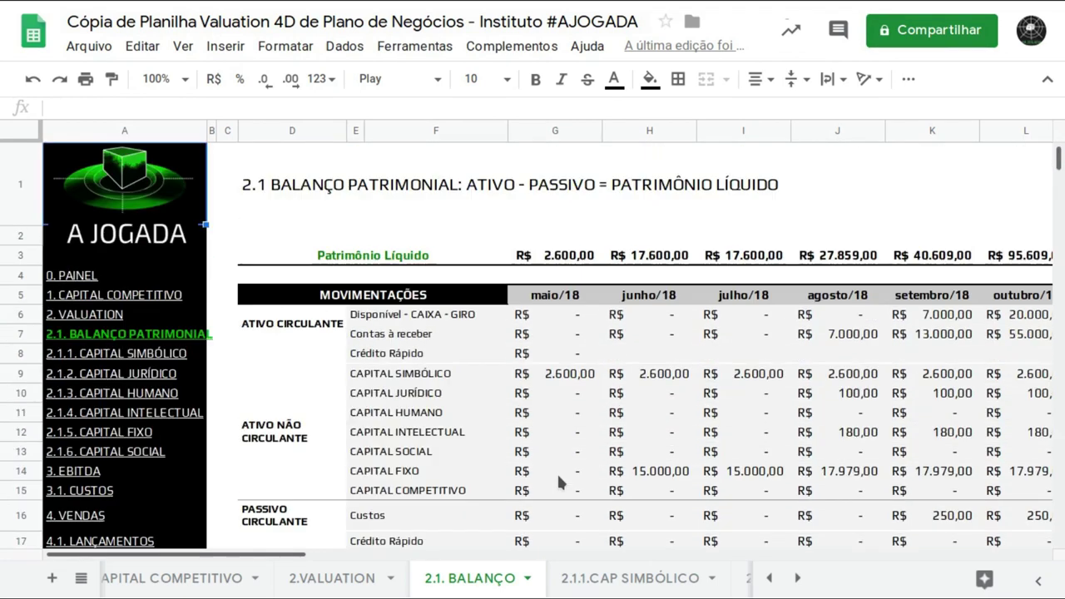
- Review the balance sheet's monthly columns through 2019 and return to its first columns
scroll(560, 482, "right", 4)
scroll(560, 482, "right", 8)
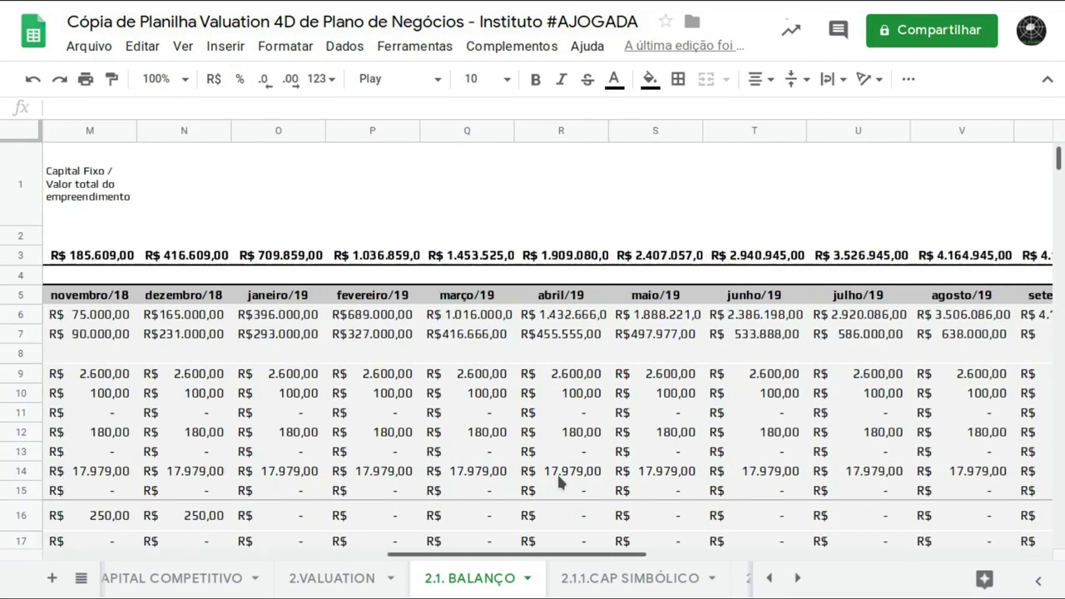
scroll(559, 482, "left", 10)
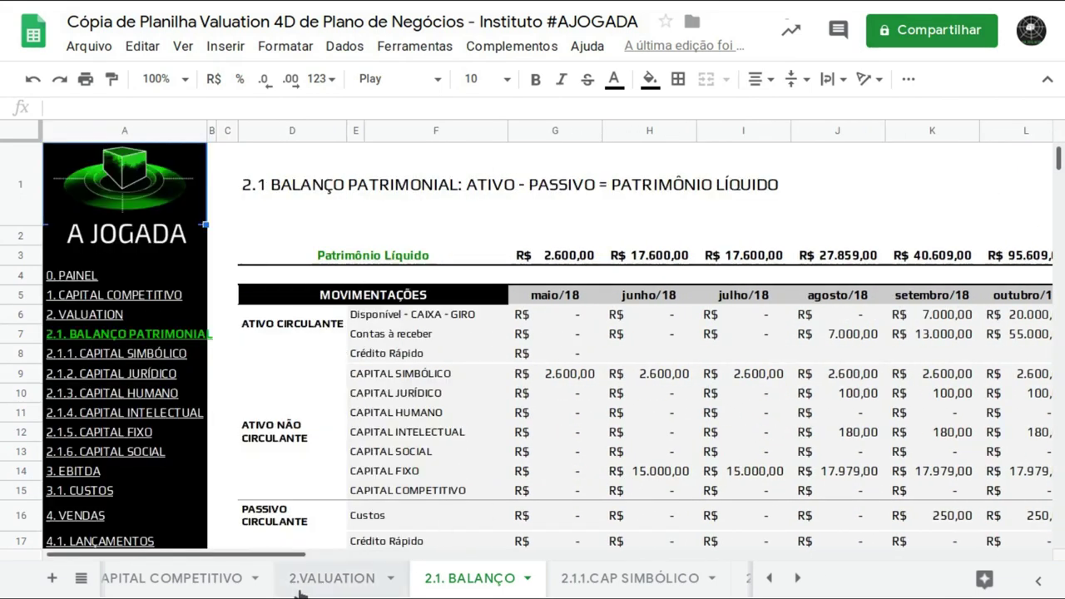
- Compare the 2.VALUATION sheet with 2.1. BALANÇO, finishing on the valuation sheet
left_click(333, 579)
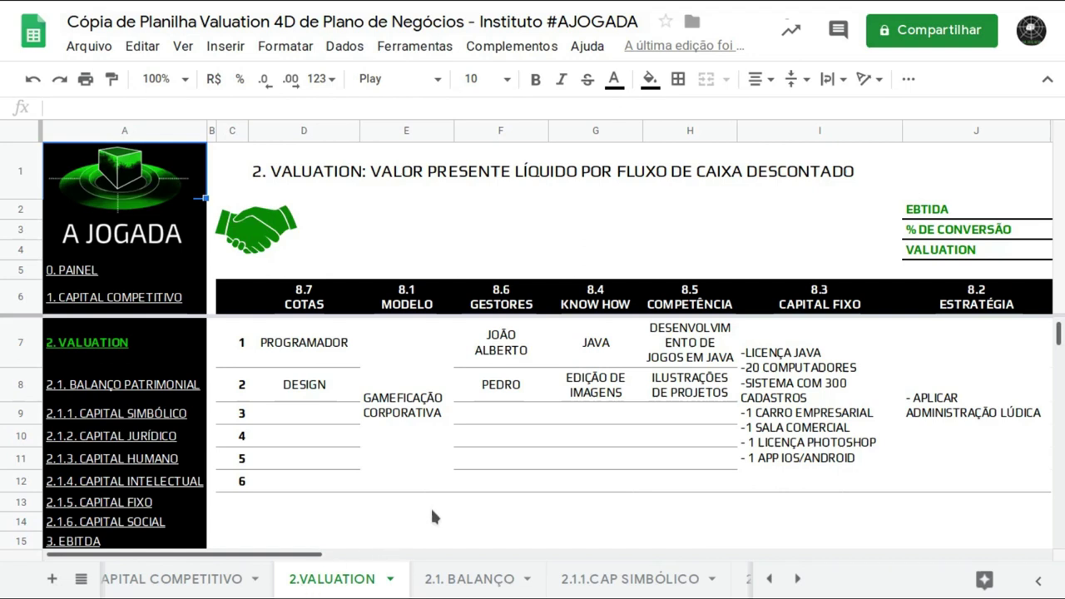
left_click(468, 580)
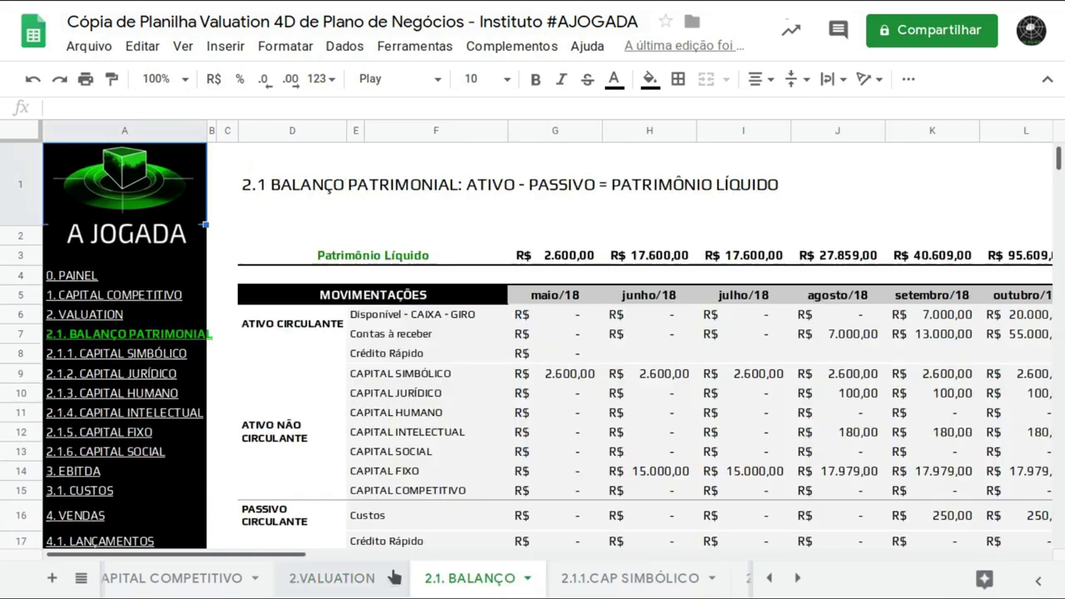
left_click(348, 586)
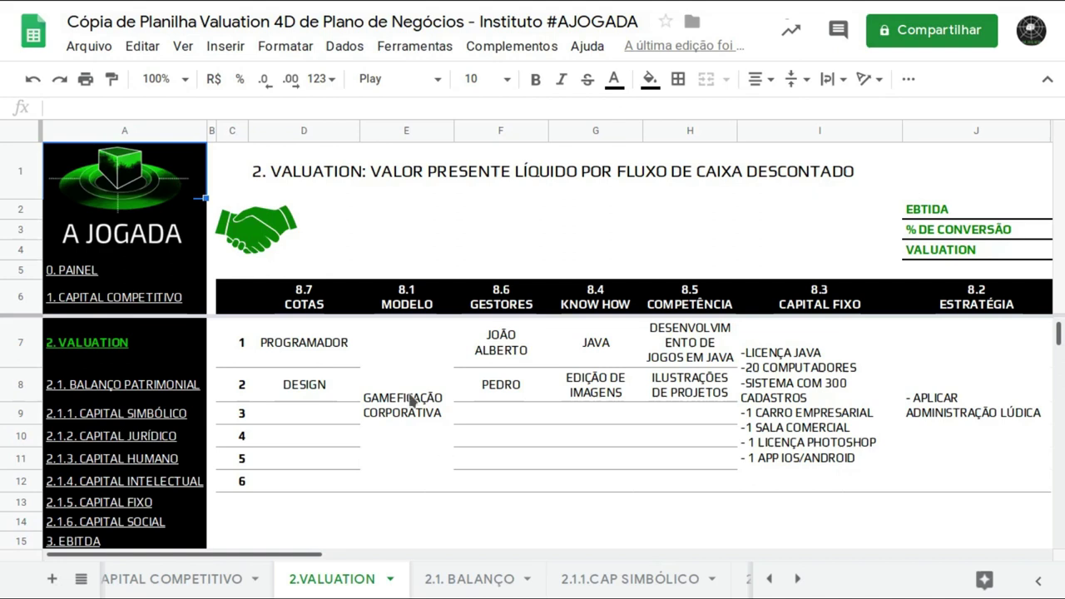
- Inspect the PROGRAMADOR and DESIGN entries in the valuation sheet's COTAS column
left_click(300, 350)
left_click(297, 394)
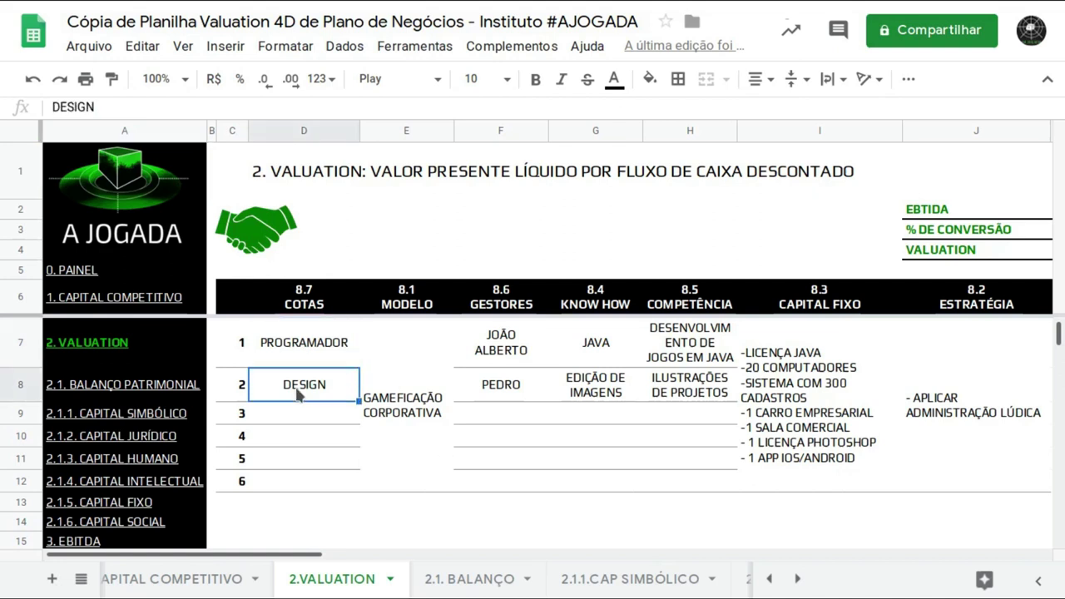
left_click(335, 352)
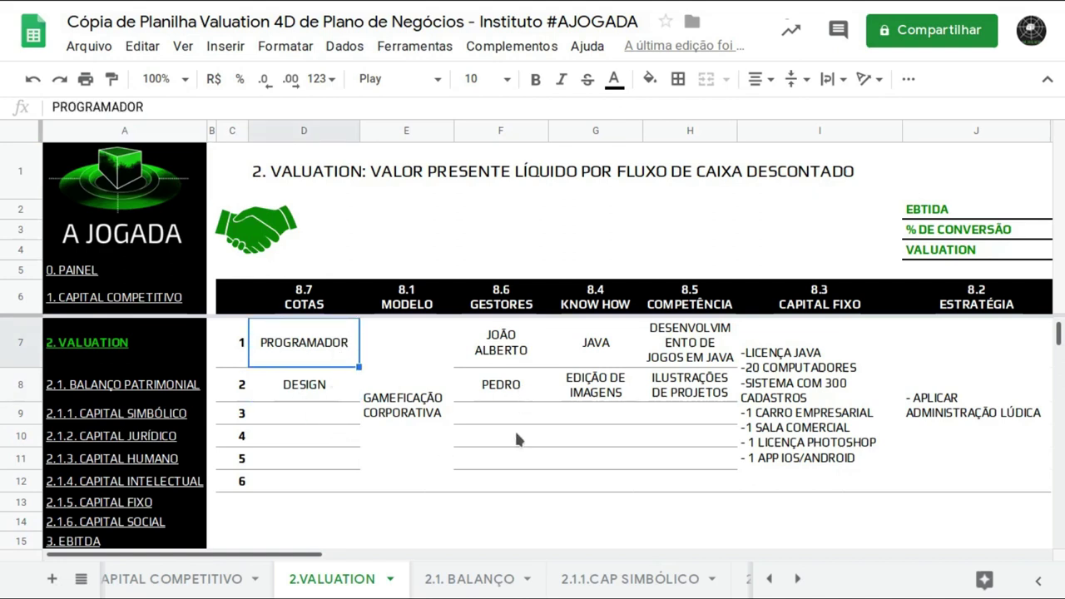
- Review the valuation sheet's percentage and monthly value columns, and return to the start of the table
scroll(515, 432, "right", 10)
scroll(515, 439, "left", 4)
scroll(516, 439, "right", 14)
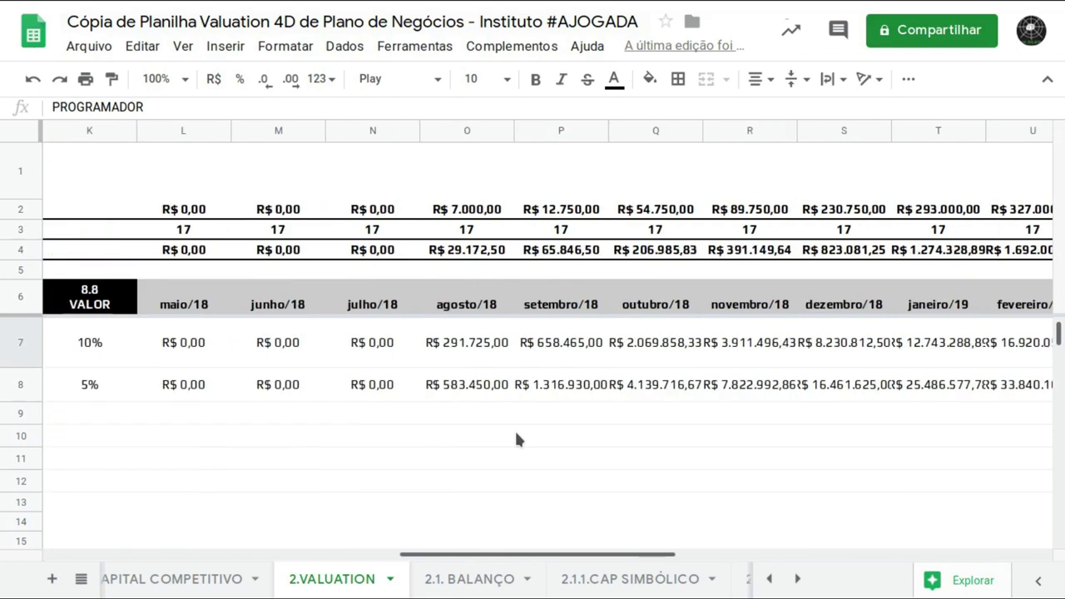
scroll(515, 439, "down", 2)
scroll(516, 439, "left", 14)
scroll(516, 439, "up", 2)
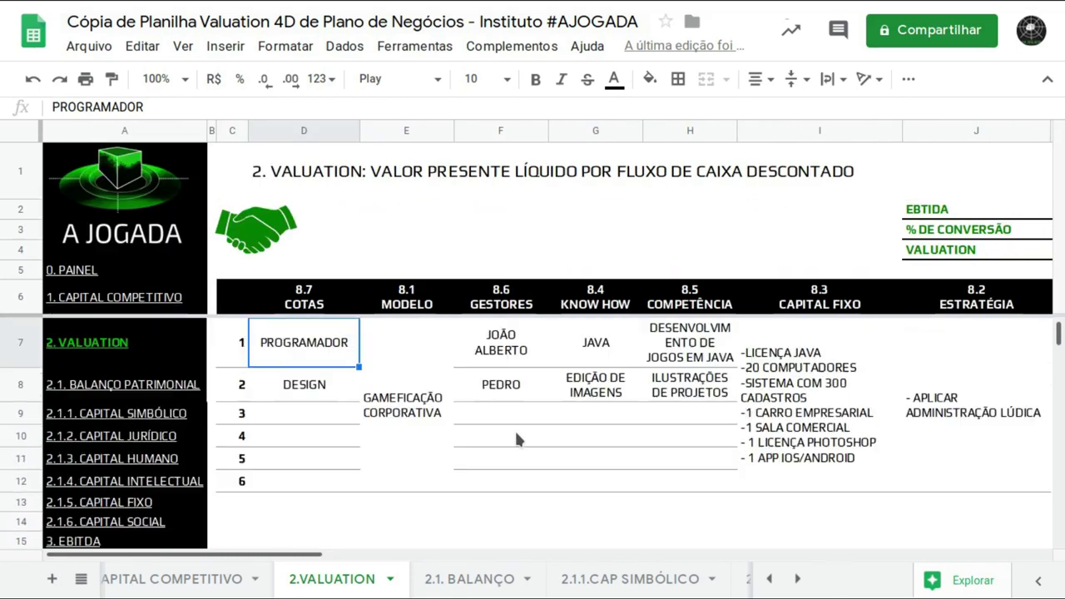
- Open the 1.CAPITAL COMPETITIVO sheet and review its table through the MÉTRICA, Atual and 5 Anos columns
scroll(233, 587, "left", 3)
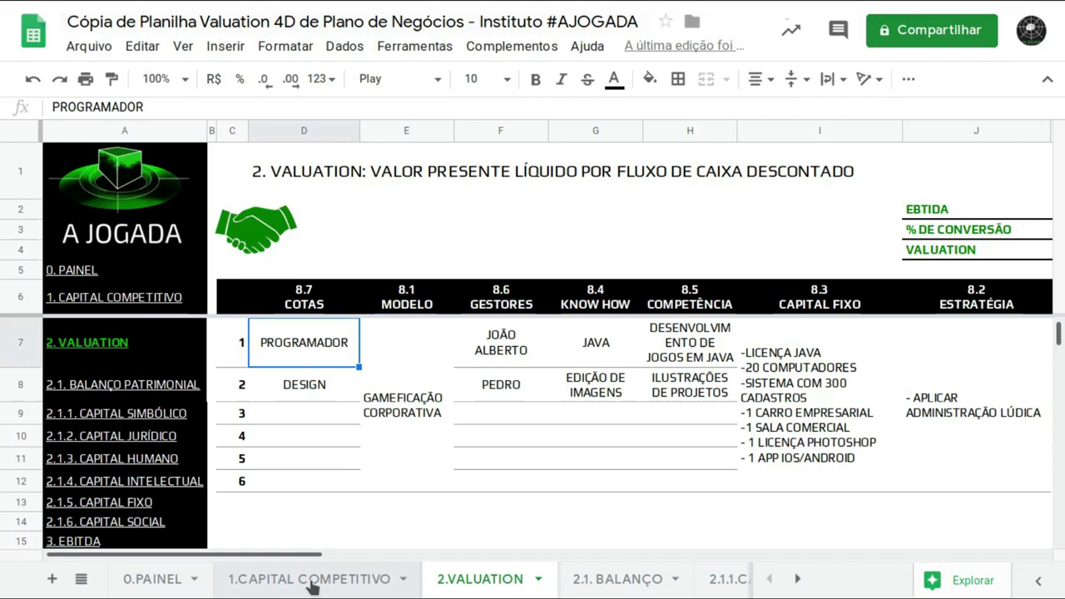
left_click(312, 579)
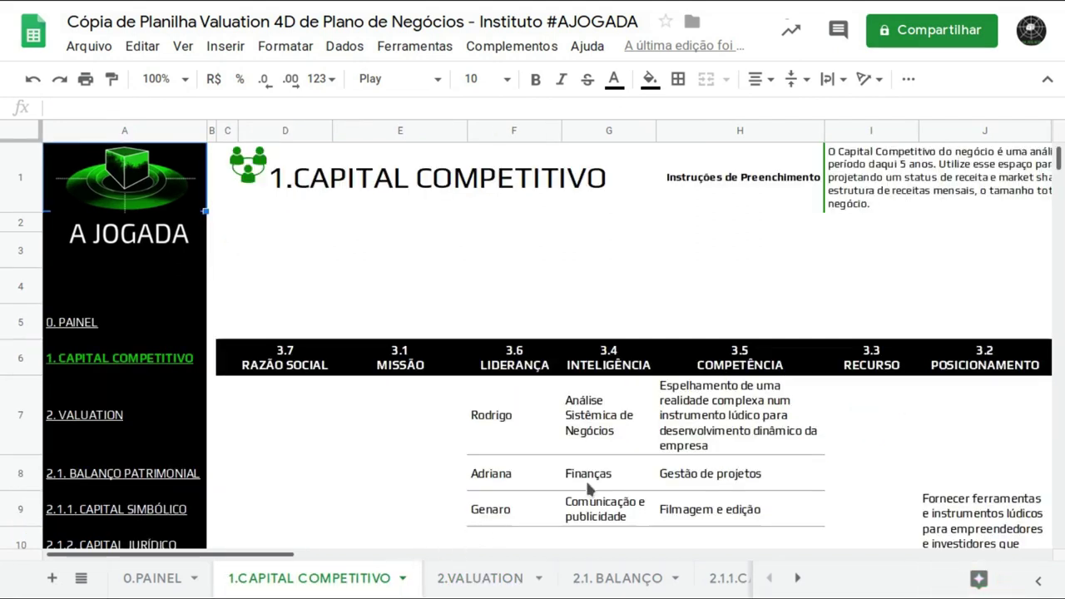
scroll(599, 482, "down", 5)
scroll(601, 484, "up", 5)
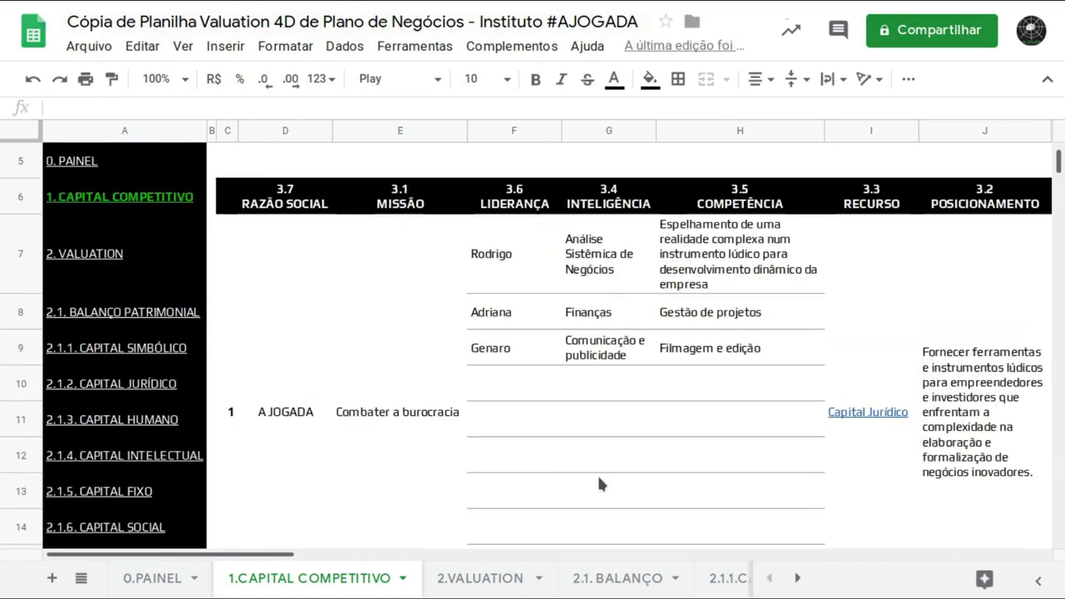
scroll(600, 483, "right", 5)
scroll(601, 483, "right", 1)
scroll(601, 483, "down", 2)
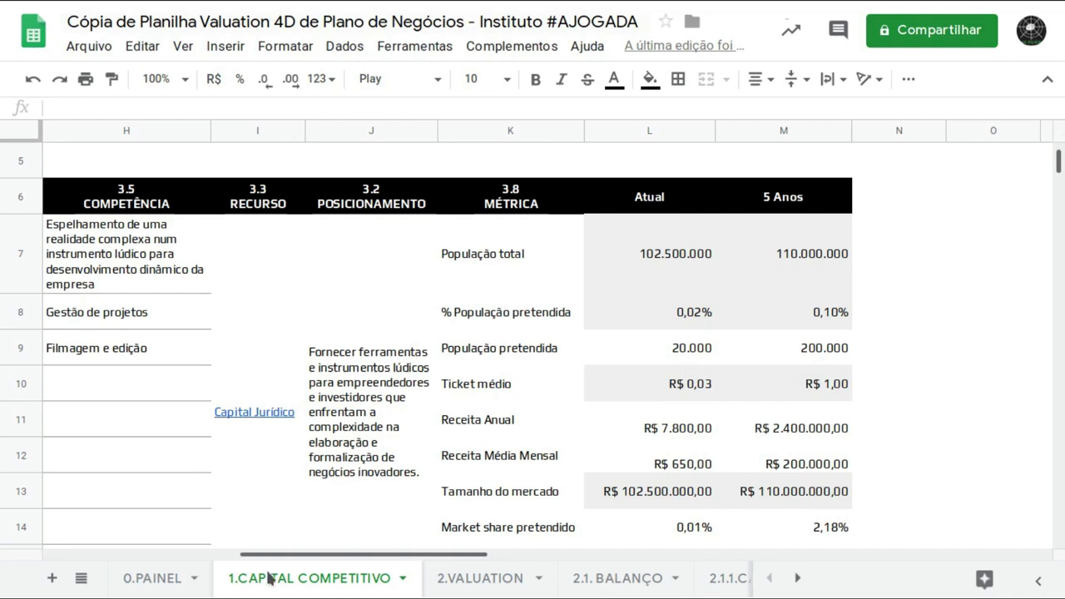
- Open the 0.PAINEL sheet and examine its company size ranges and the chart comparing the current and five-year valuations
mouse_move(297, 541)
left_click(154, 577)
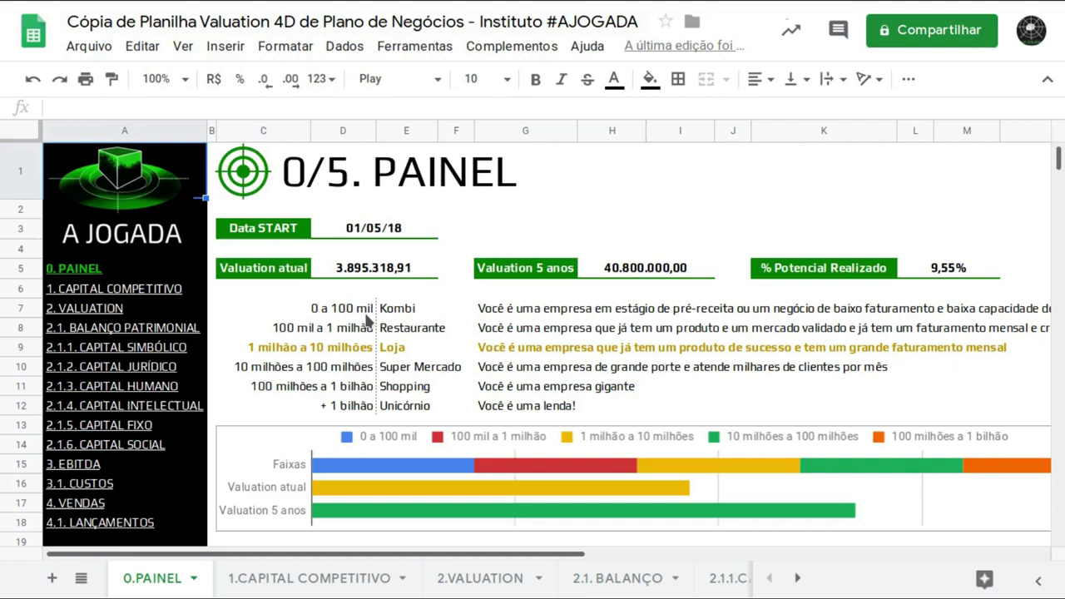
left_click(415, 312)
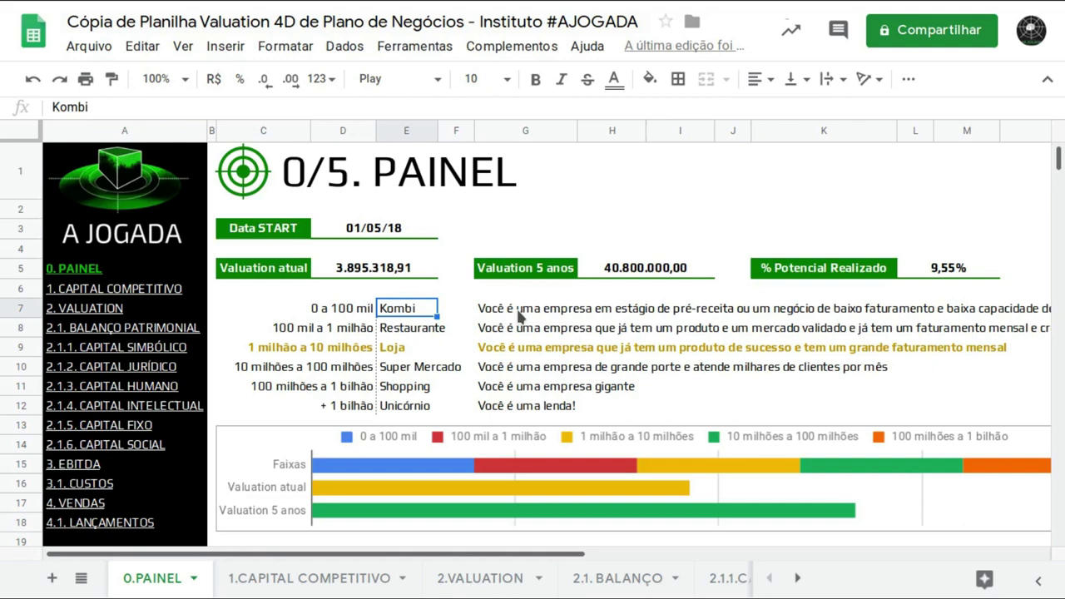
left_click(673, 411)
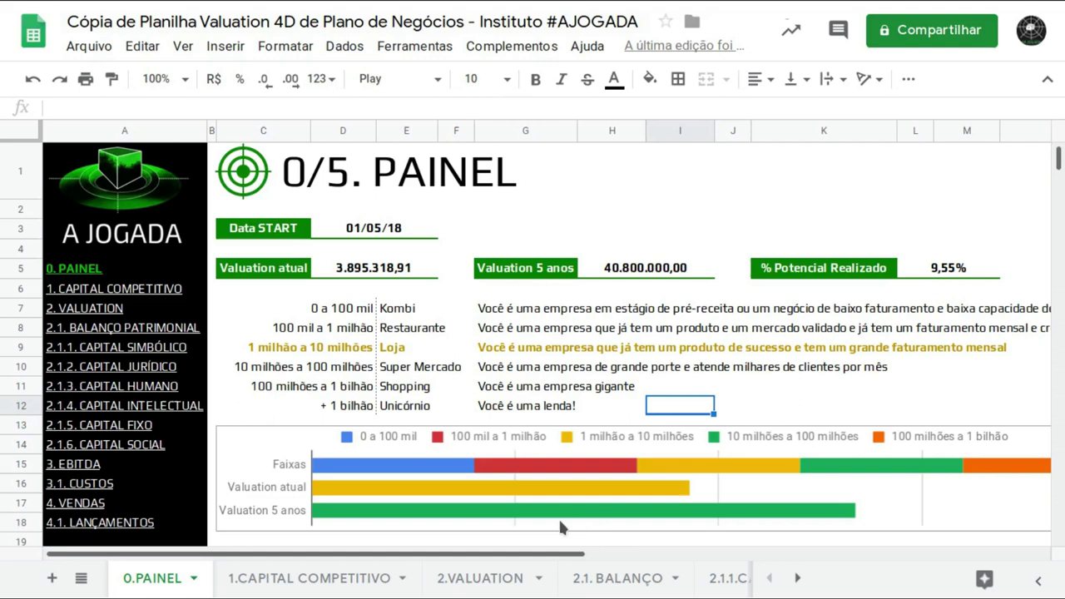
scroll(495, 433, "down", 1)
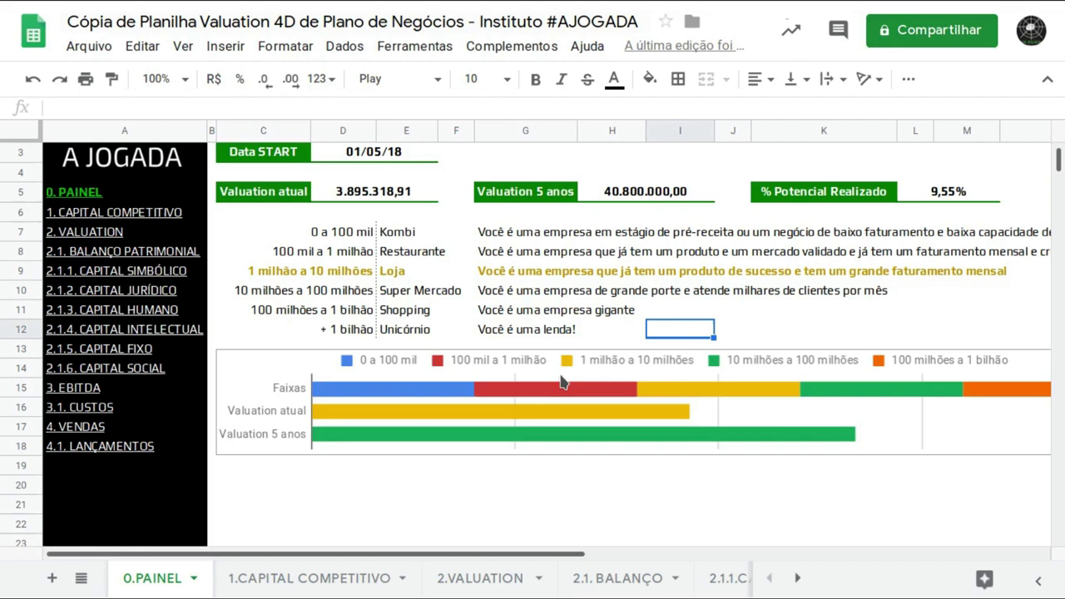
scroll(398, 338, "up", 2)
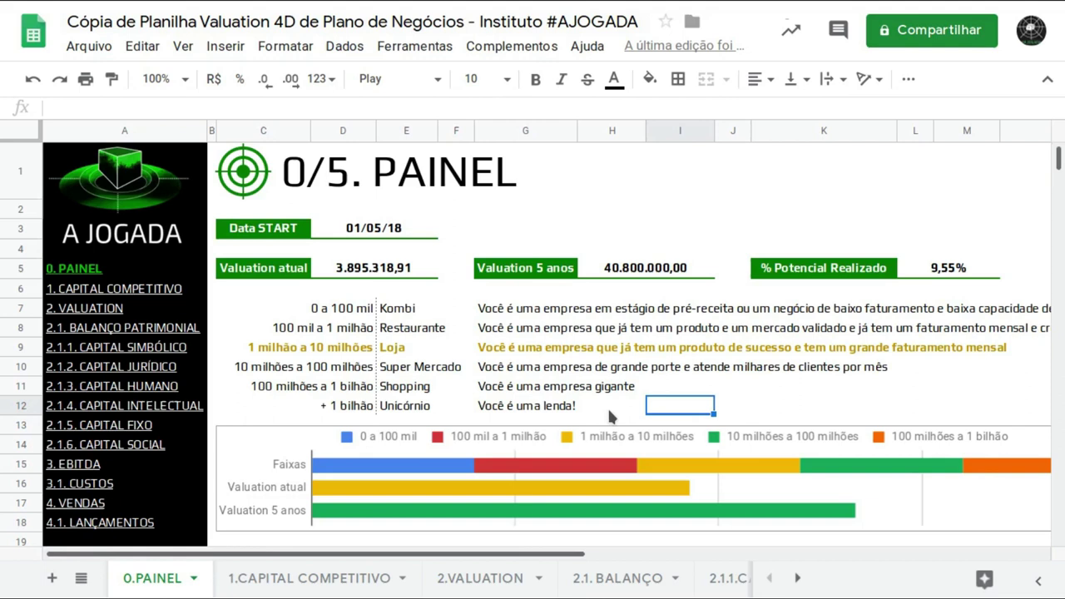
left_click(607, 405)
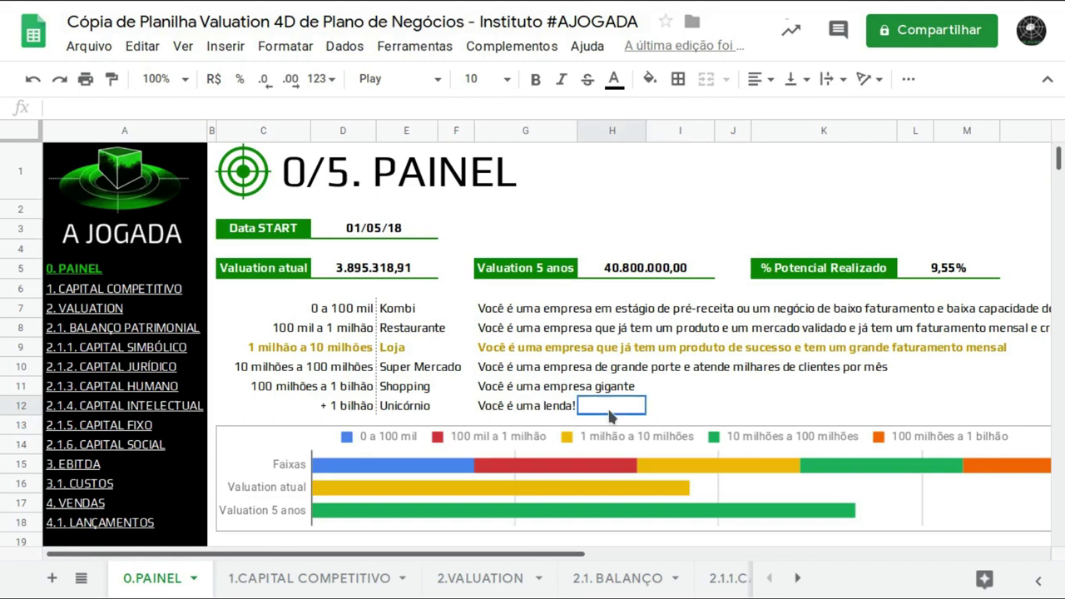
left_click(785, 409)
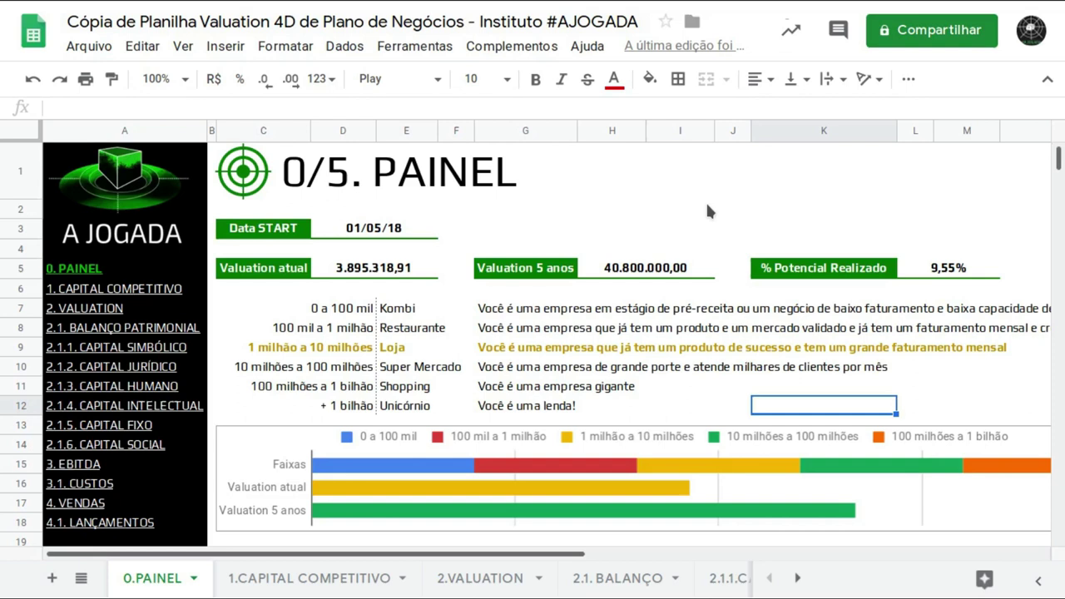
left_click(617, 214)
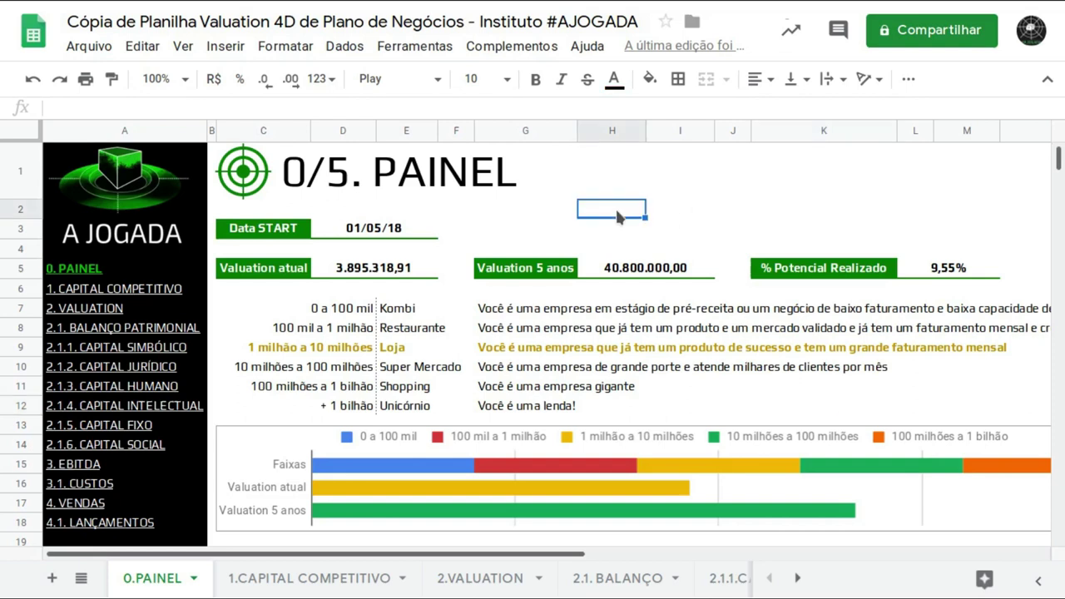